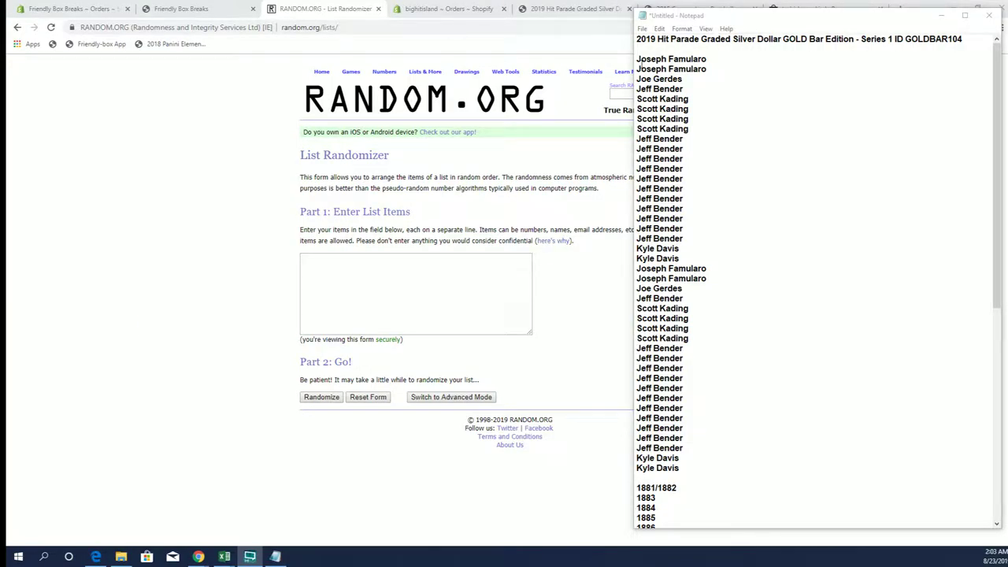
Step: Highlight the block of buyer names in Notepad, stopping above the coin years
drag(638, 63, 716, 468)
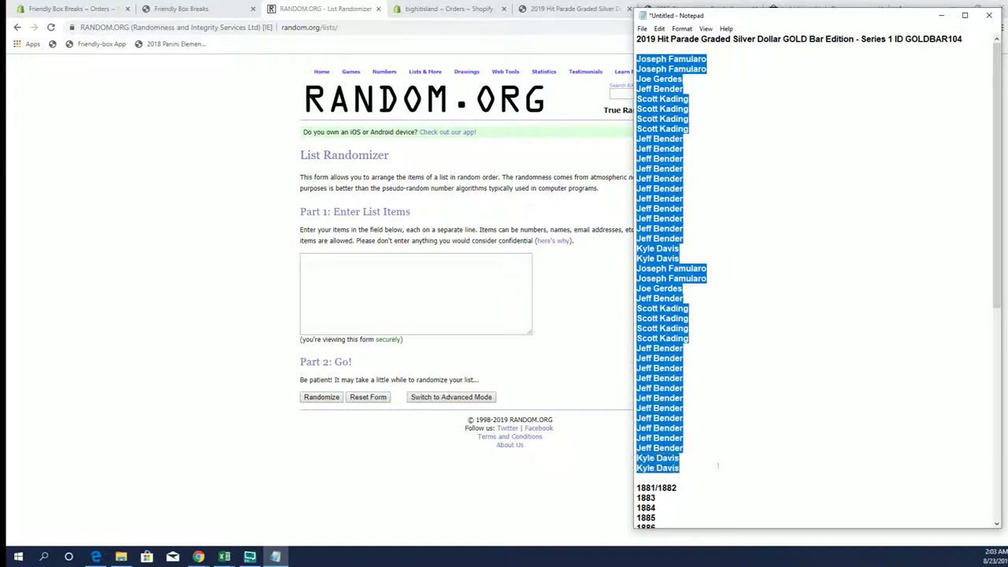
Step: Copy the buyer names from Notepad into the List Randomizer box
right_click(743, 198)
click(775, 229)
click(393, 286)
right_click(392, 284)
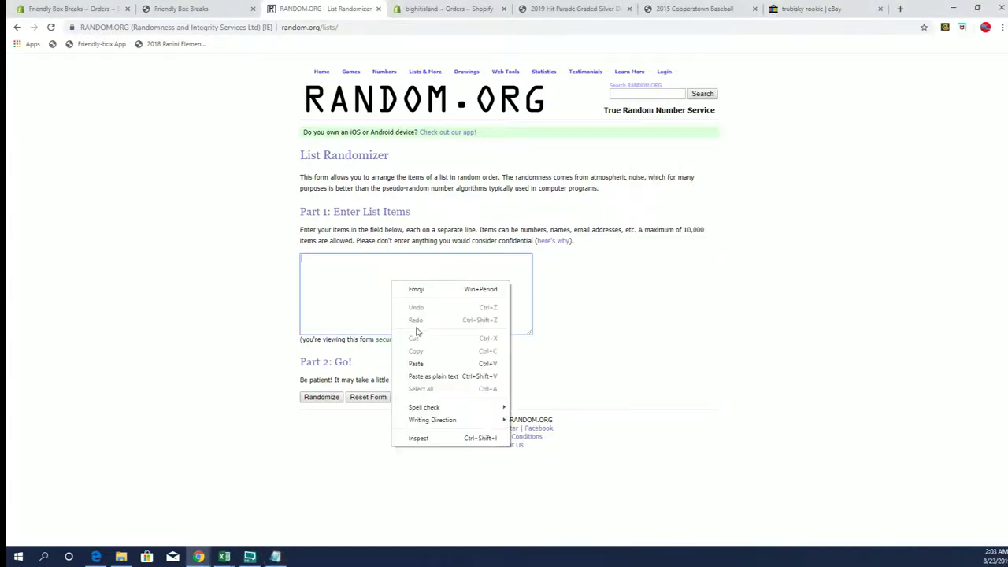
click(416, 363)
Step: Randomize the 42 names, then reshuffle with Again! until randomized seven times
click(321, 397)
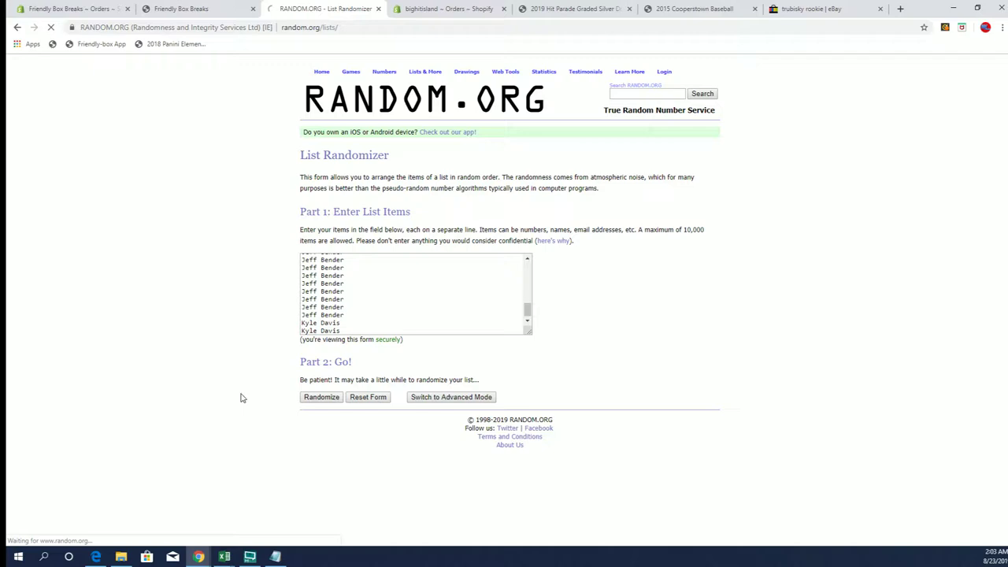
scroll(255, 398, down, 3)
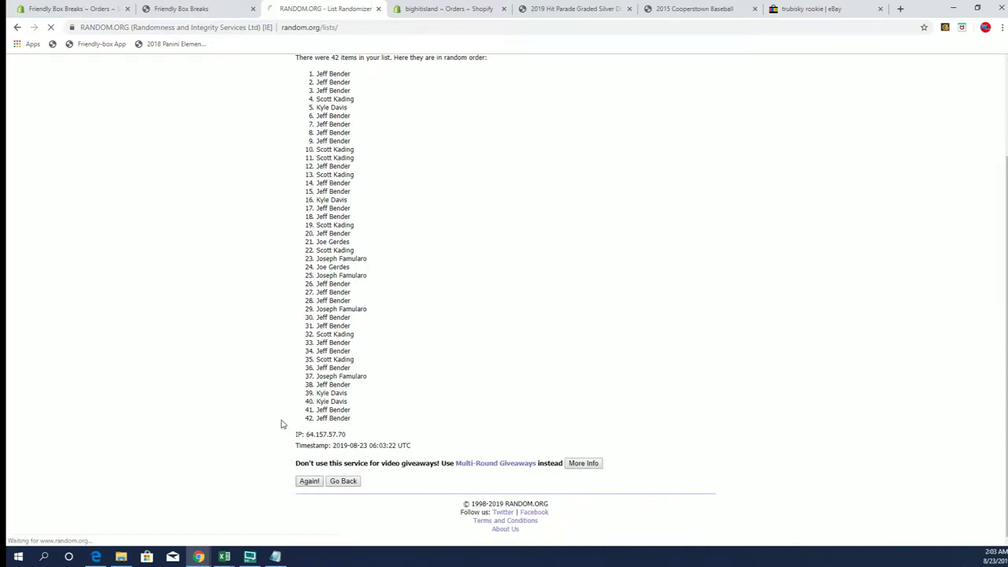
click(308, 481)
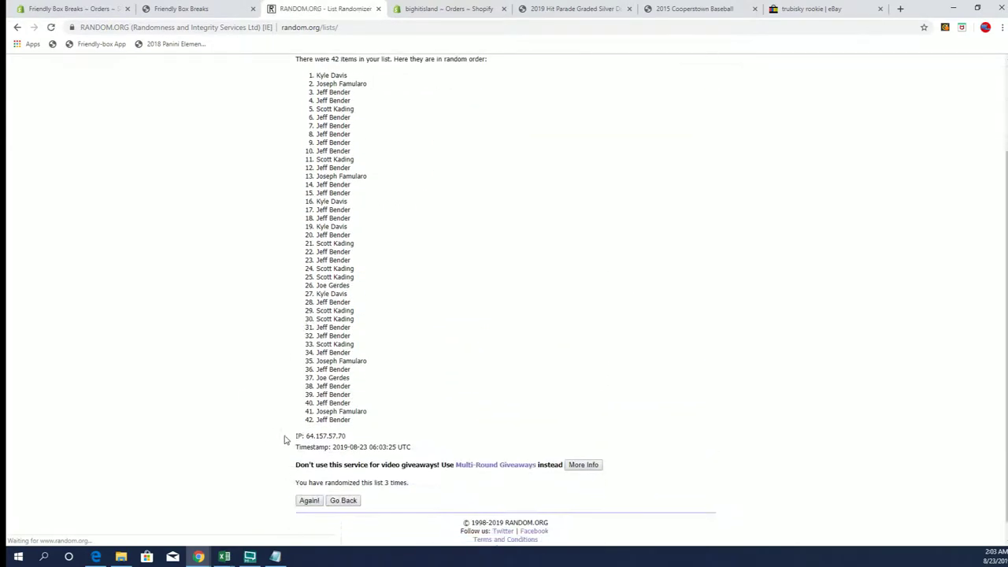
scroll(285, 440, down, 1)
click(307, 481)
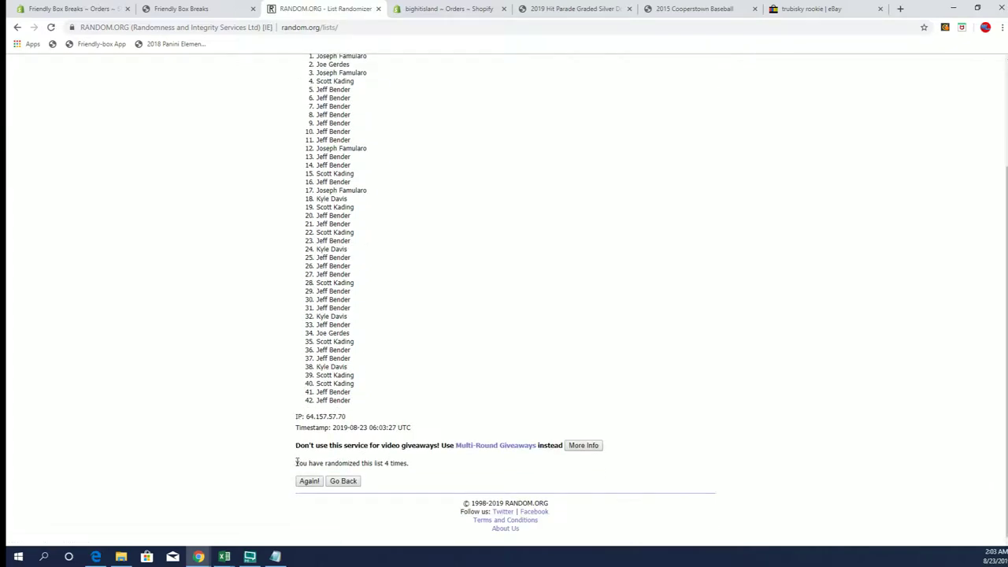
click(308, 480)
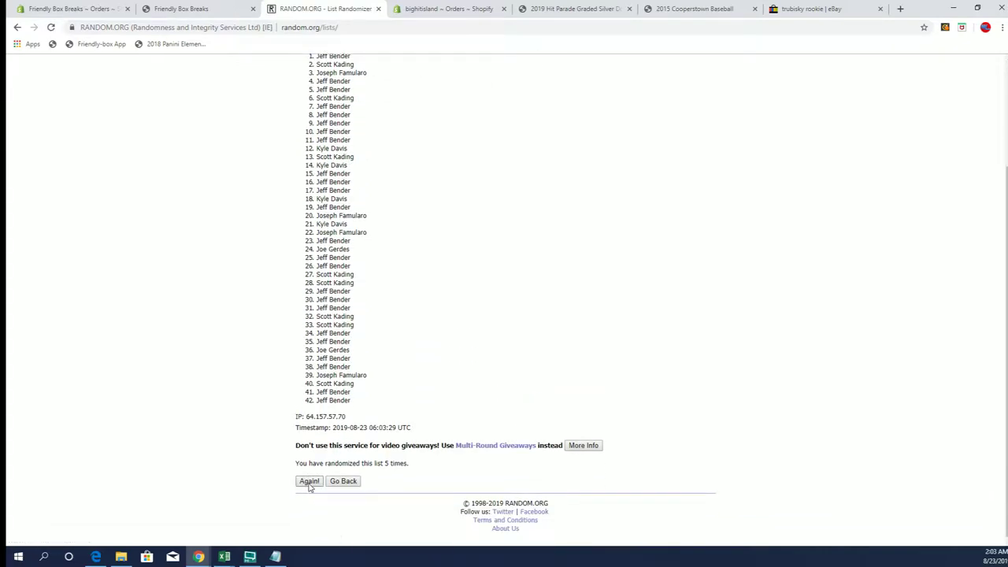
click(309, 485)
click(307, 483)
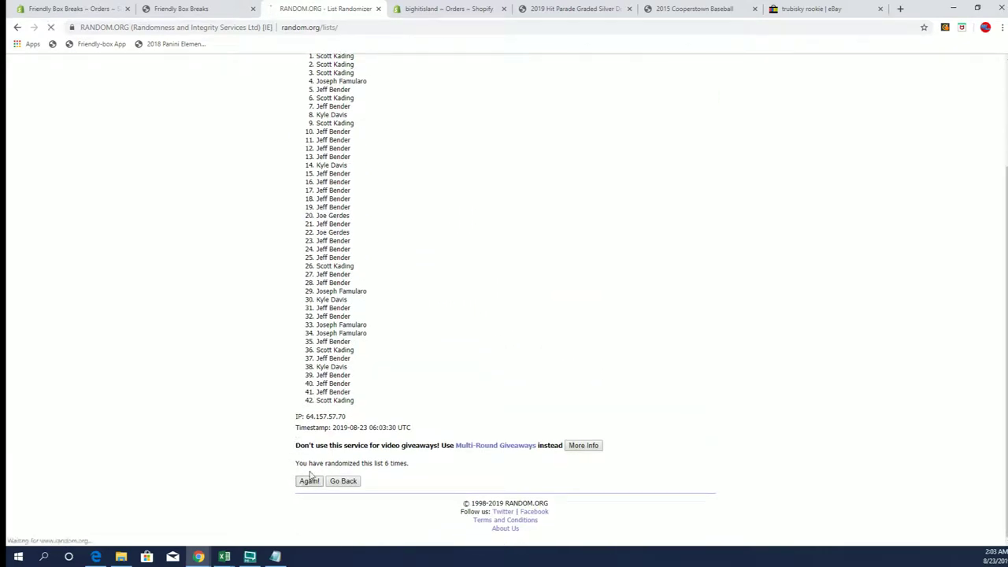
Step: Select all 42 shuffled names in the results and copy them
drag(318, 193, 352, 254)
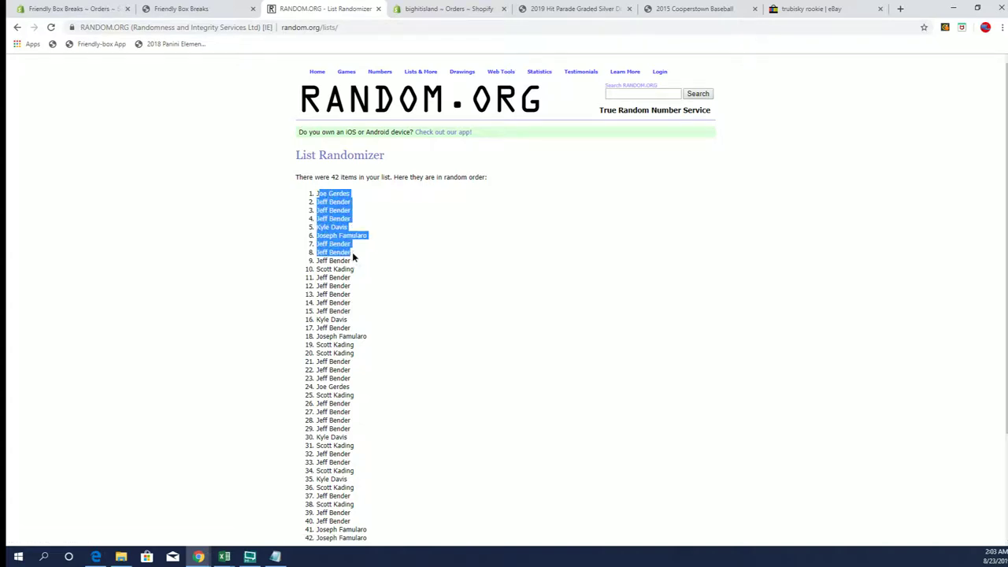
click(381, 235)
drag(315, 194, 392, 401)
scroll(364, 263, down, 2)
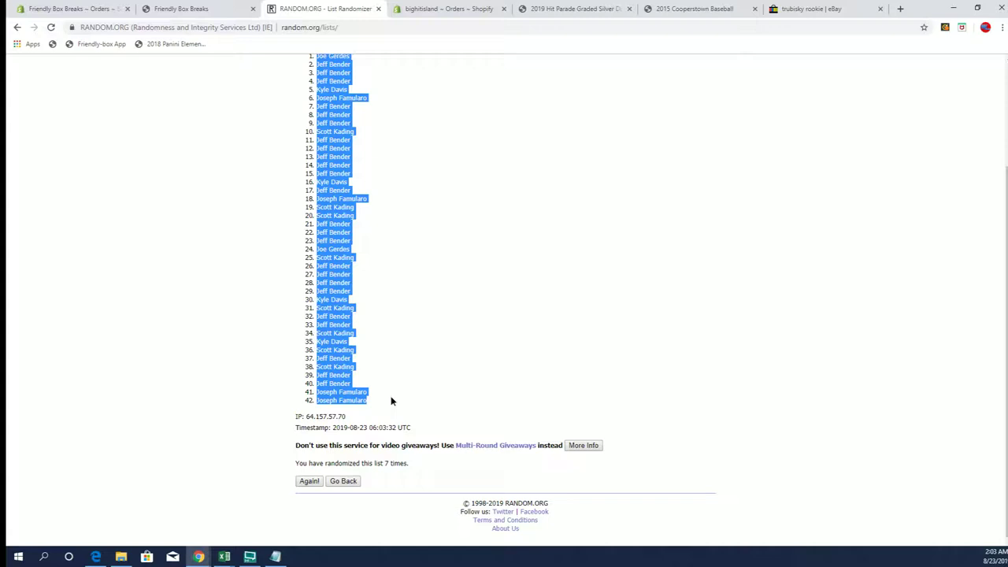
right_click(387, 300)
click(389, 307)
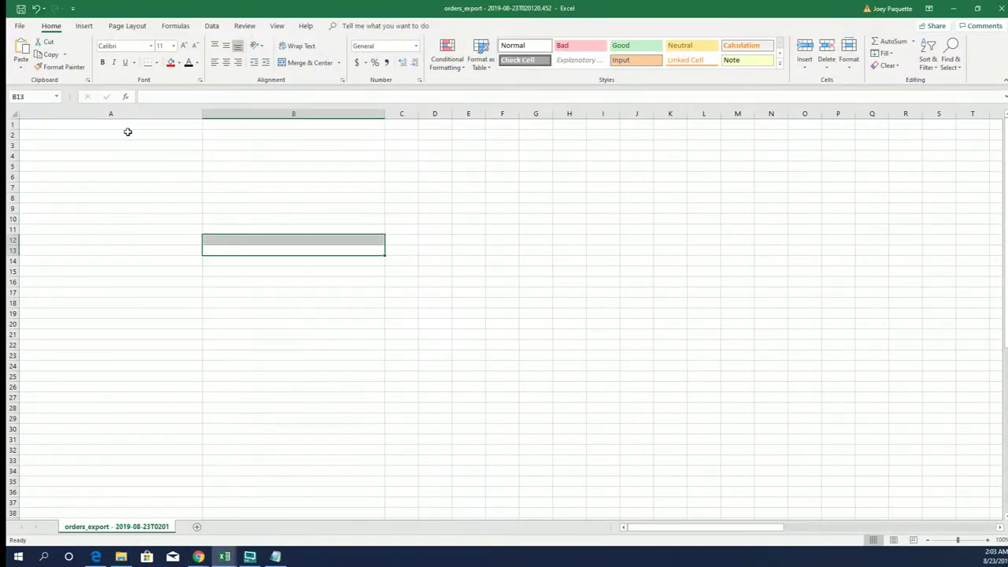
Step: Paste the 42 shuffled names into column A from A1 and narrow column A to fit
click(126, 124)
key(ctrl+v)
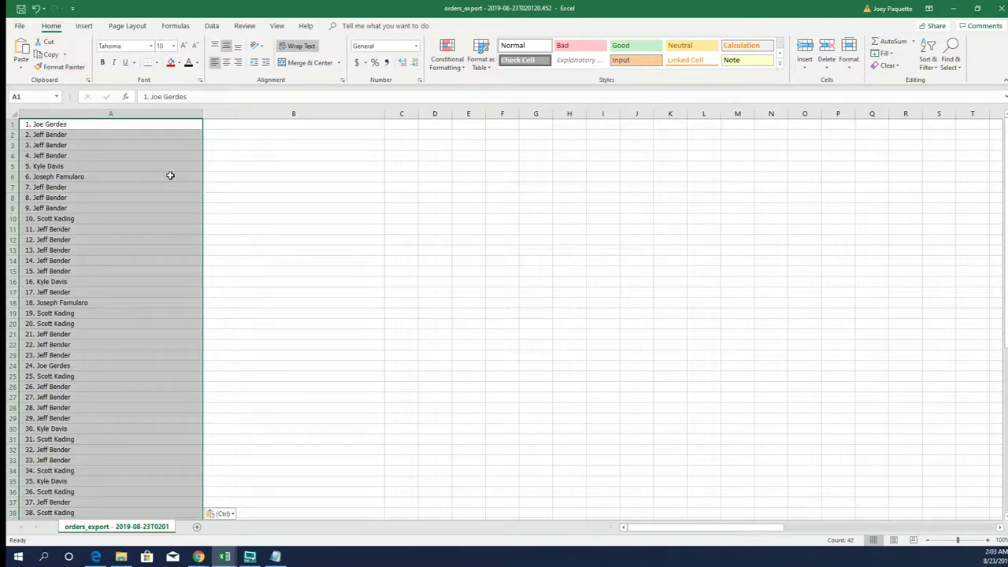
click(170, 175)
drag(203, 114, 122, 113)
scroll(149, 156, down, 4)
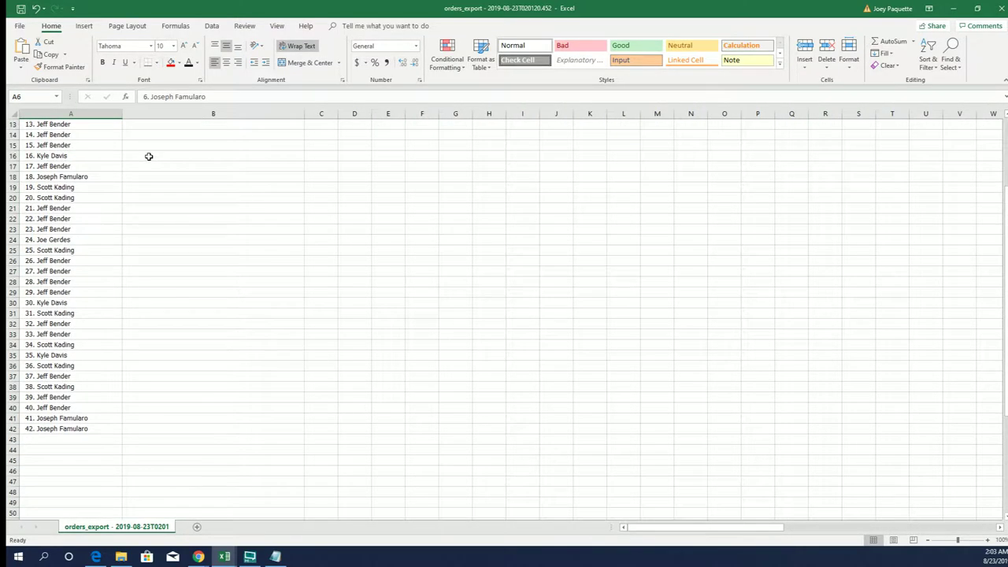
scroll(149, 156, up, 4)
click(150, 124)
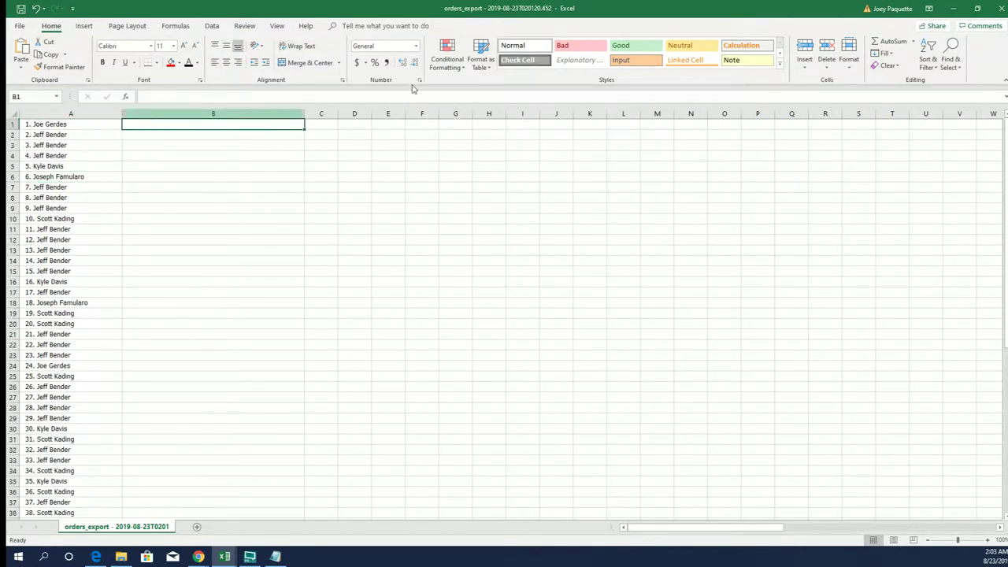
key(alt+Tab)
Step: Start a fresh List Randomizer form and paste in the coin years copied from Notepad
scroll(393, 130, up, 3)
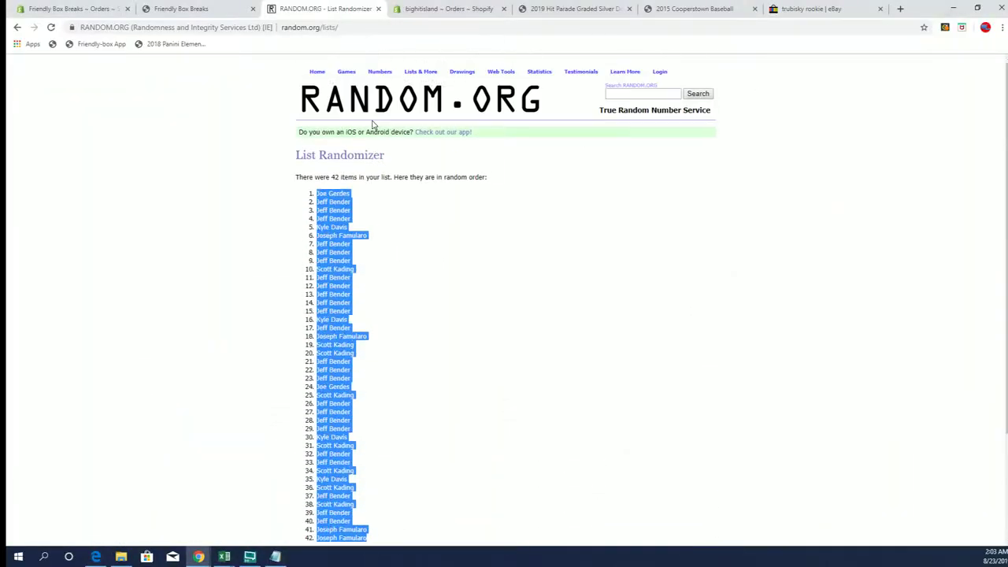
click(416, 82)
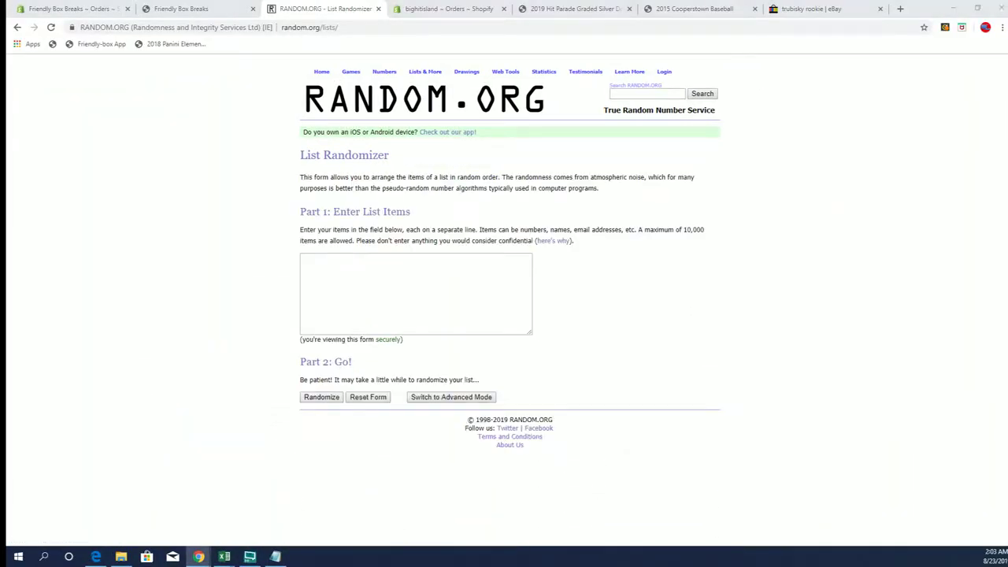
key(alt+Tab)
scroll(866, 339, down, 10)
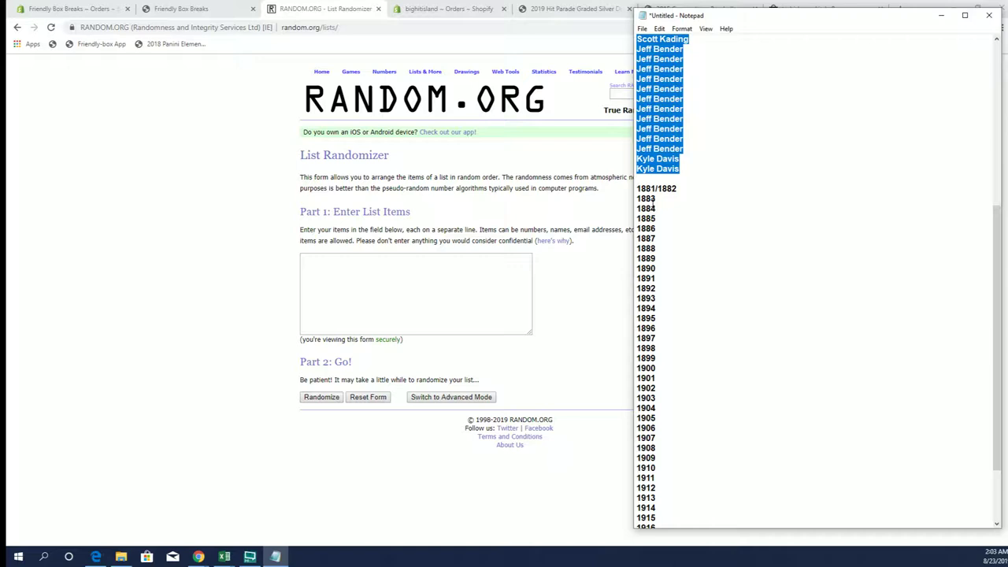
drag(638, 189, 720, 506)
right_click(684, 249)
click(733, 280)
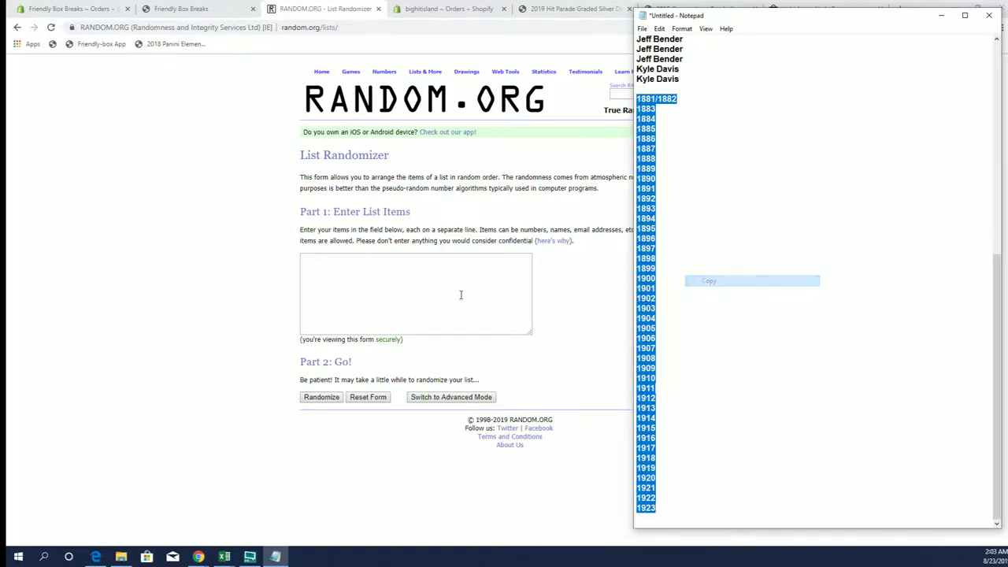
right_click(443, 293)
click(458, 374)
Step: Randomize the coin years and reshuffle until they have been randomized seven times
click(339, 400)
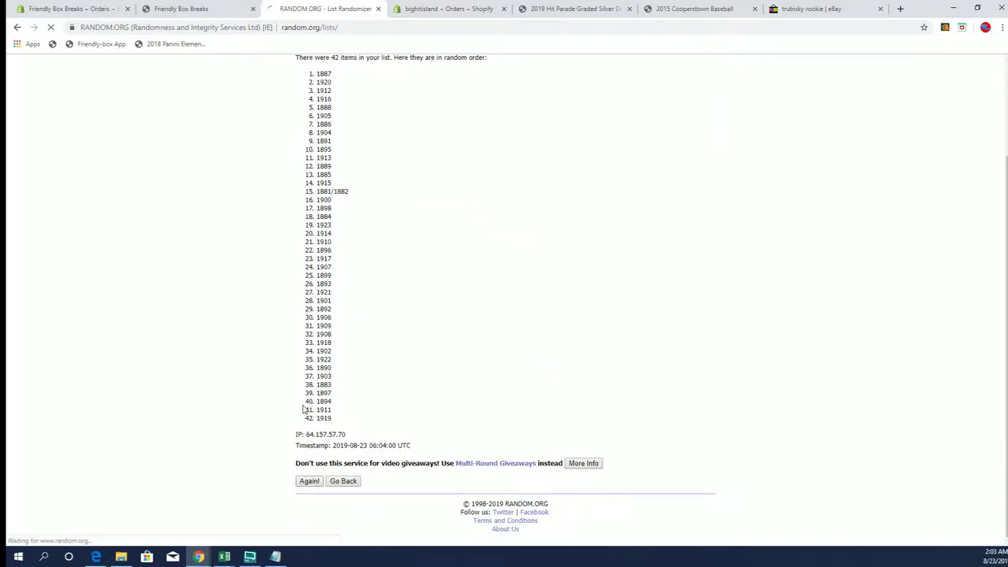
scroll(306, 402, down, 2)
click(309, 480)
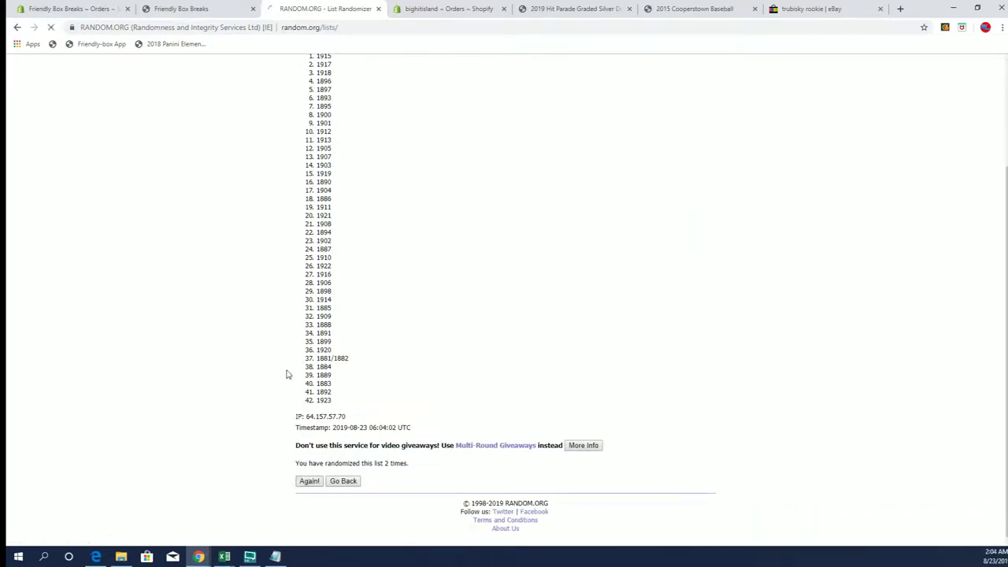
scroll(288, 371, down, 2)
click(308, 488)
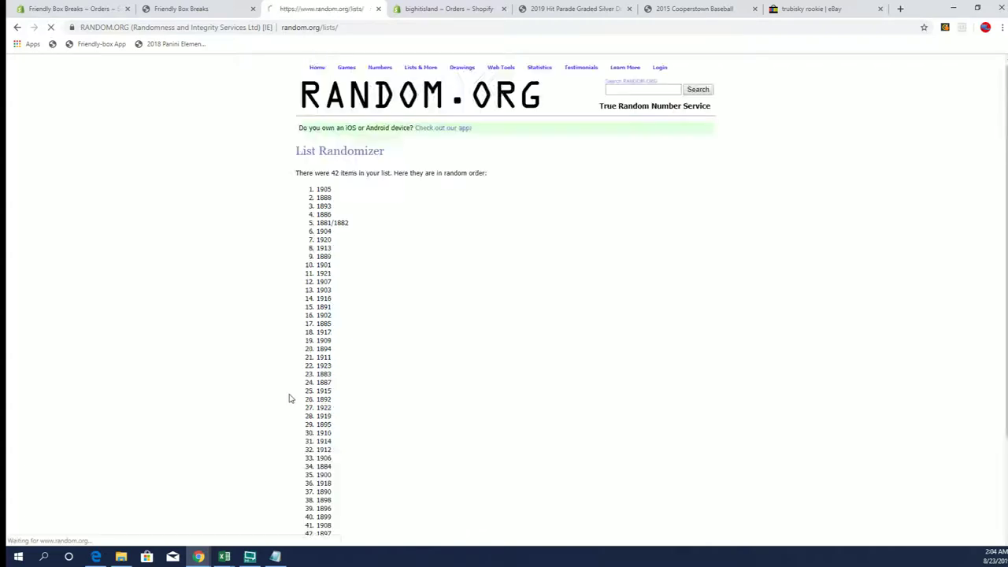
scroll(289, 399, down, 2)
click(307, 481)
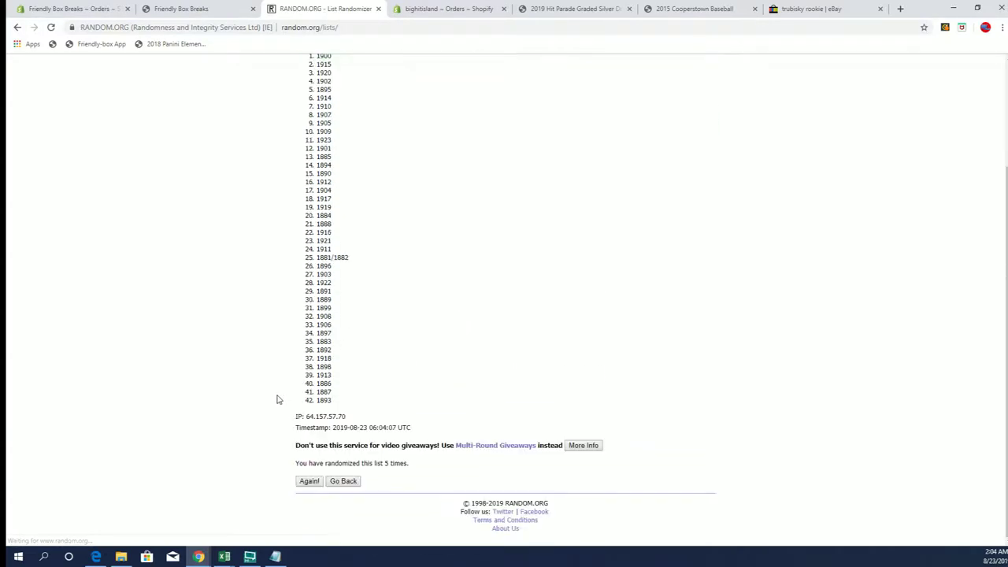
click(308, 481)
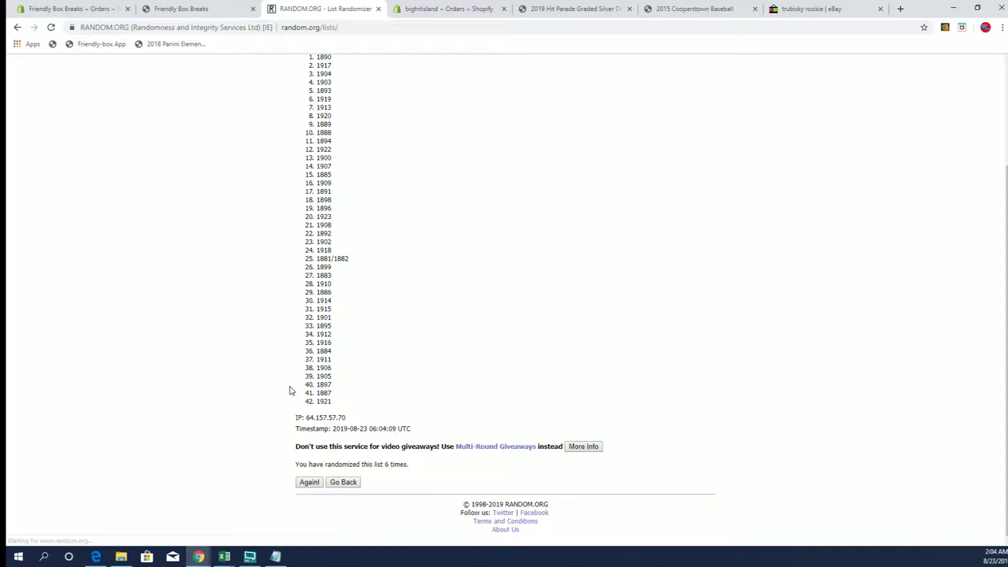
click(309, 481)
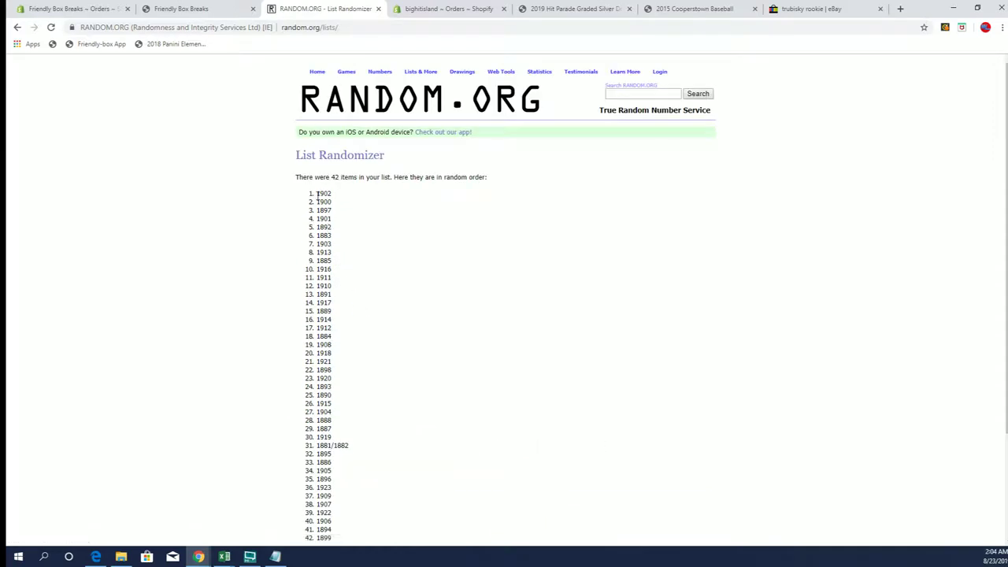
Step: Select all 42 shuffled years, 1902 through 1899, and copy them
drag(318, 196, 357, 404)
scroll(355, 304, down, 2)
right_click(349, 271)
click(361, 277)
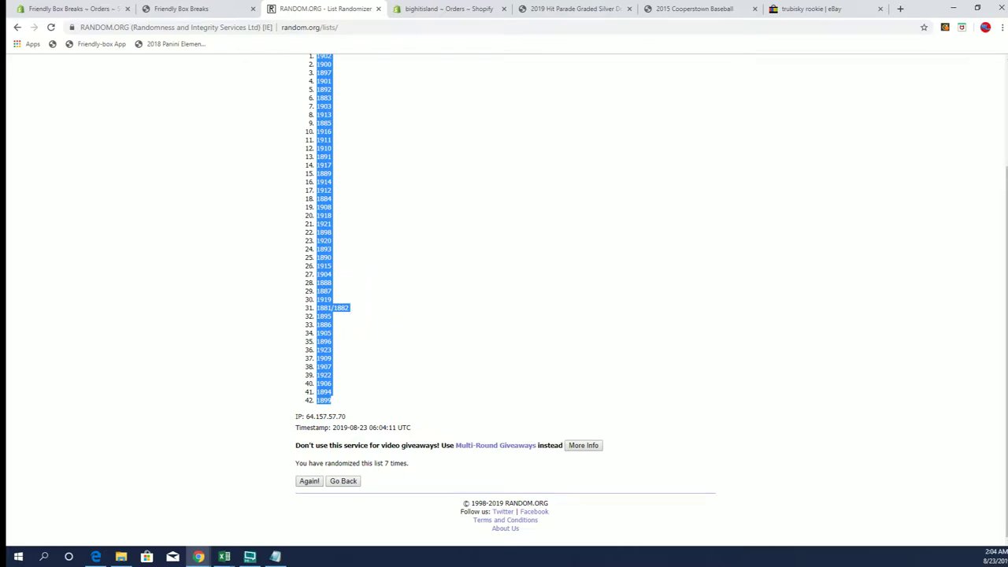
Step: Paste the shuffled years into column B from B1 and adjust column A's width
key(alt+Tab)
click(265, 196)
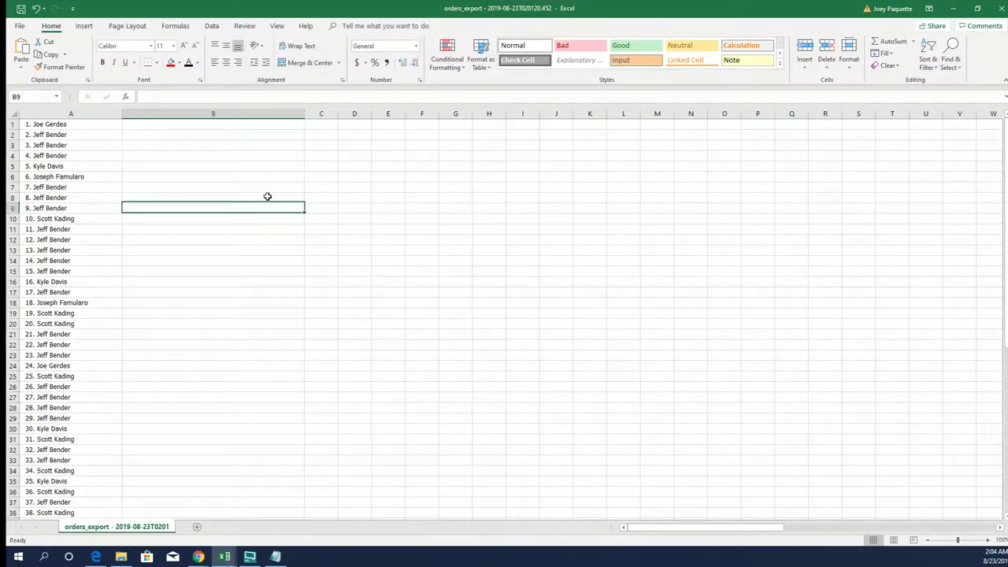
click(212, 155)
click(163, 126)
key(ctrl+v)
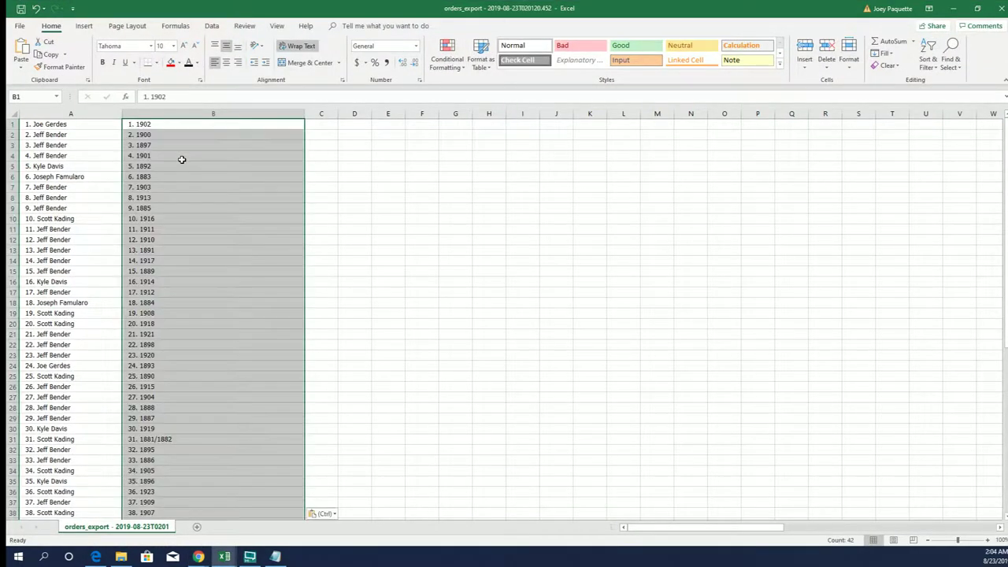
click(182, 160)
drag(122, 116, 189, 113)
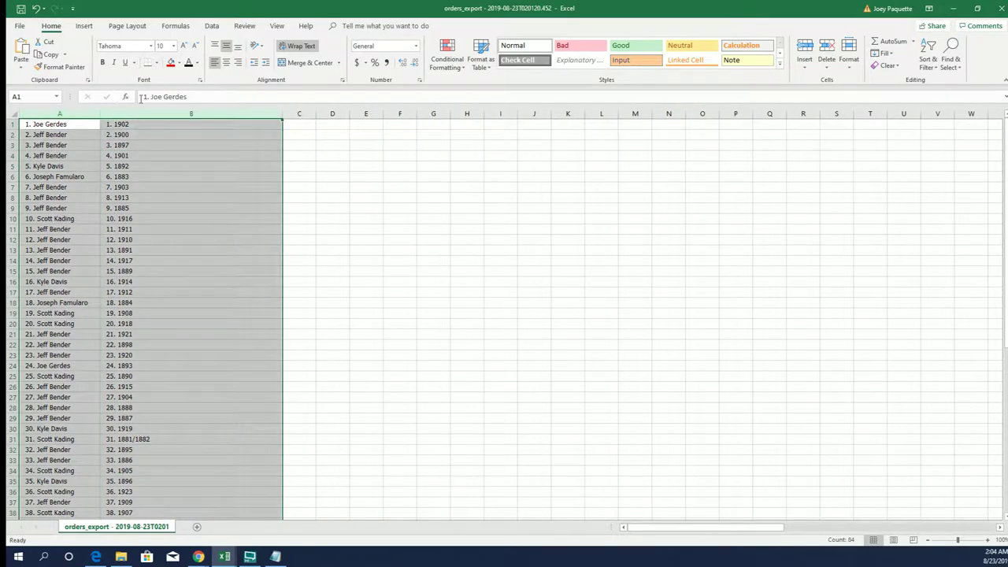
Step: Apply All Borders to columns A–B and zoom the sheet to 400%
click(156, 62)
click(181, 153)
click(89, 126)
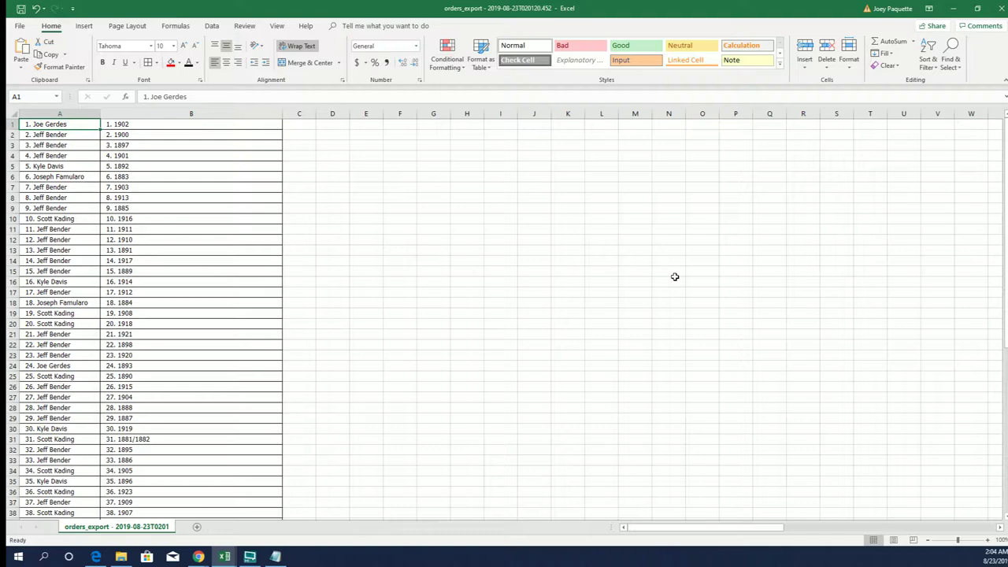
drag(958, 539, 987, 539)
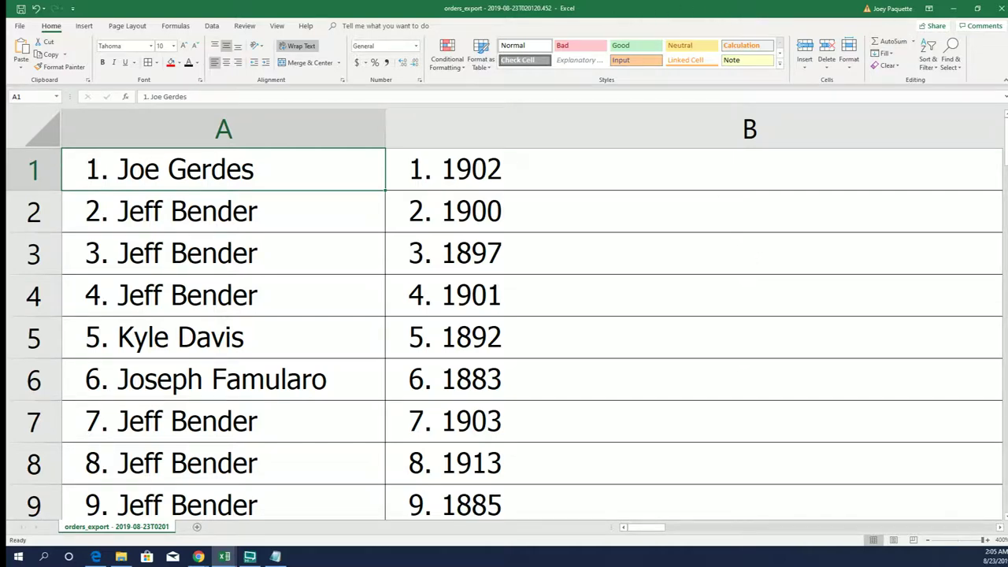
scroll(1004, 149, down, 2)
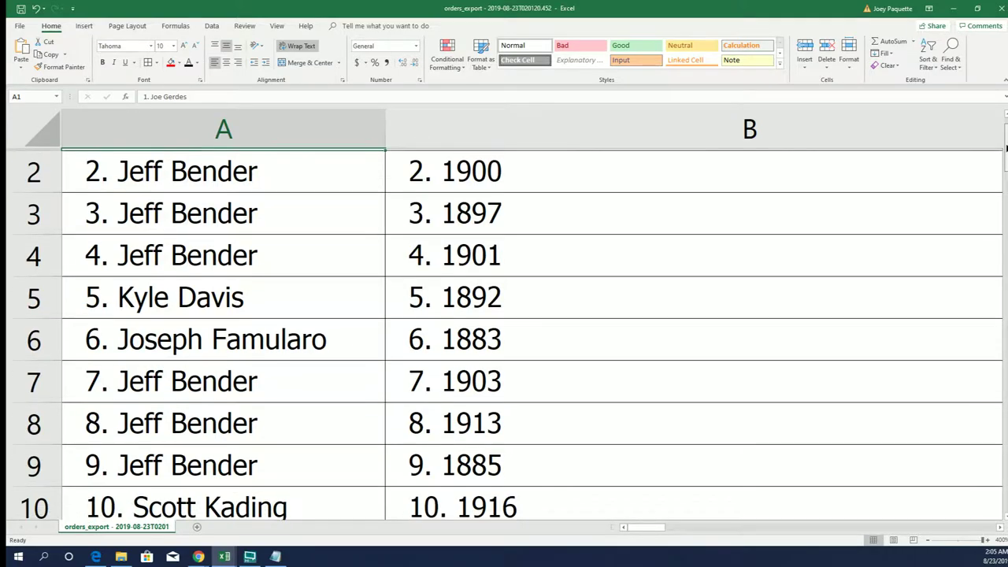
drag(1004, 149, 1001, 191)
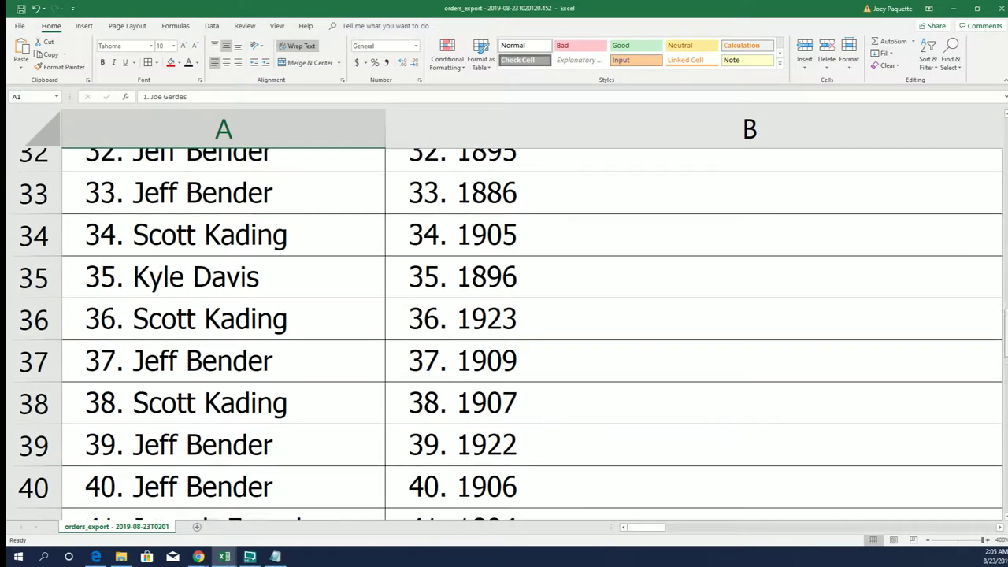
scroll(504, 331, up, 3)
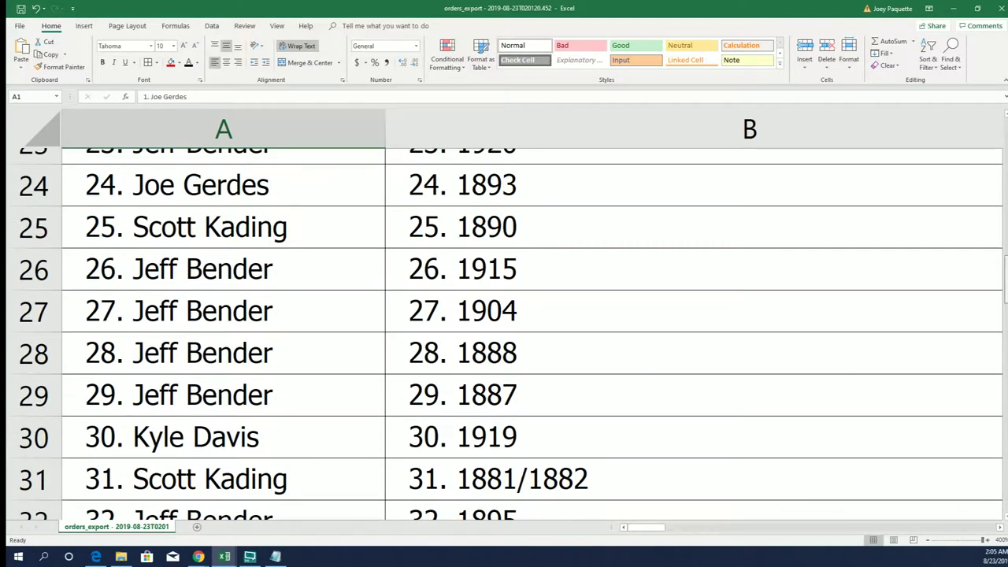
scroll(504, 331, up, 6)
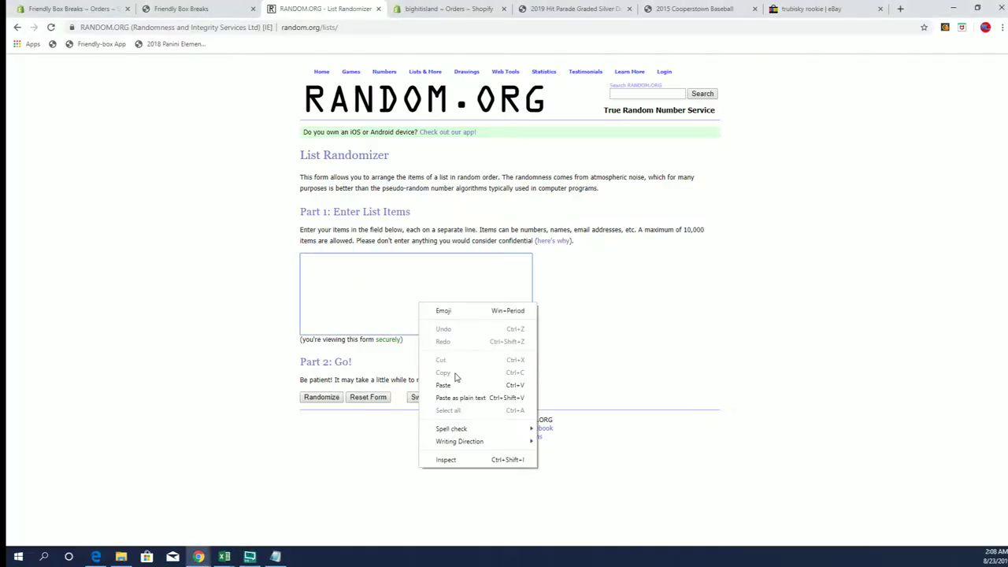
Step: Paste the 42 numbered names, randomize, and reshuffle with Again! until it reports 7 times
click(444, 385)
click(323, 397)
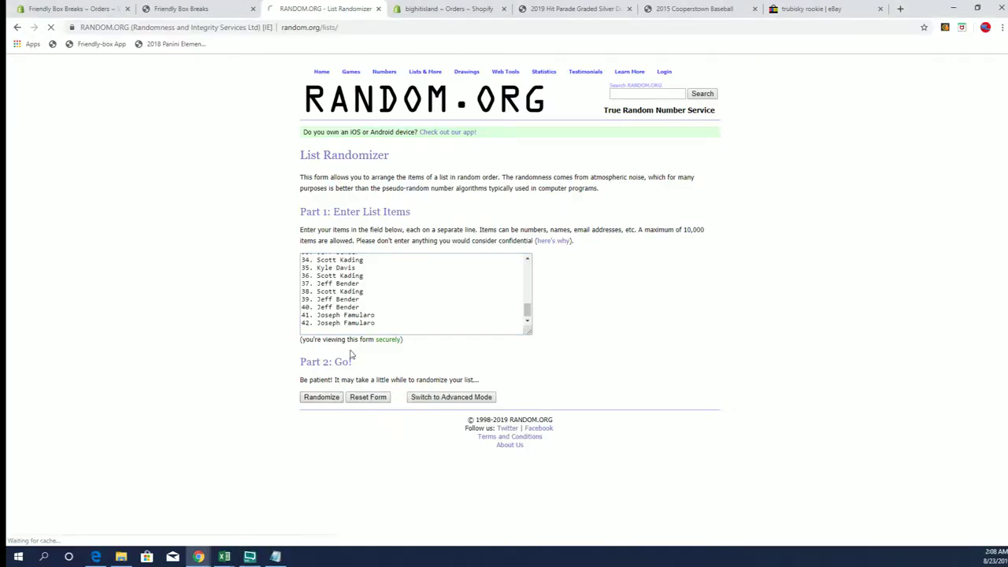
click(310, 482)
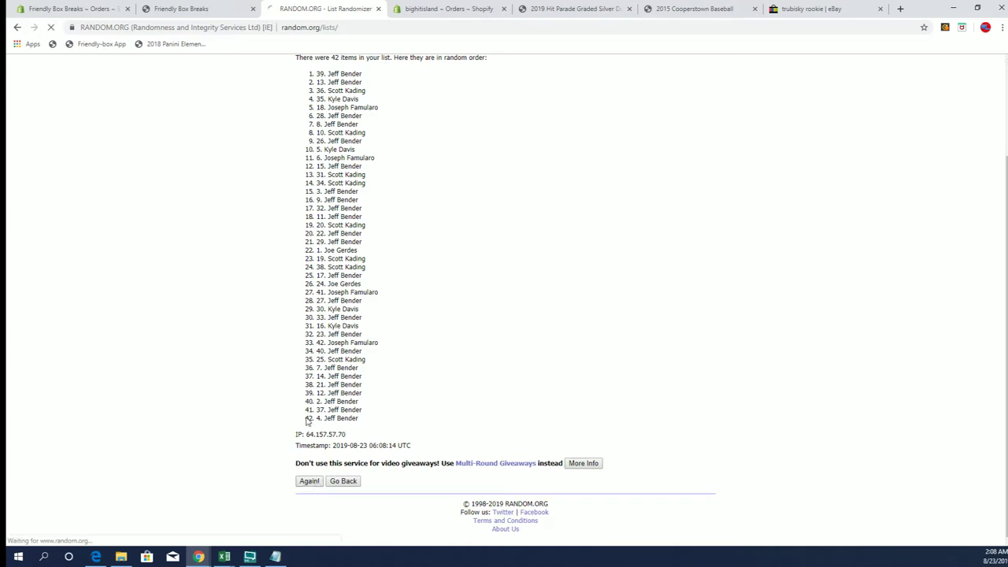
scroll(304, 415, down, 1)
click(311, 482)
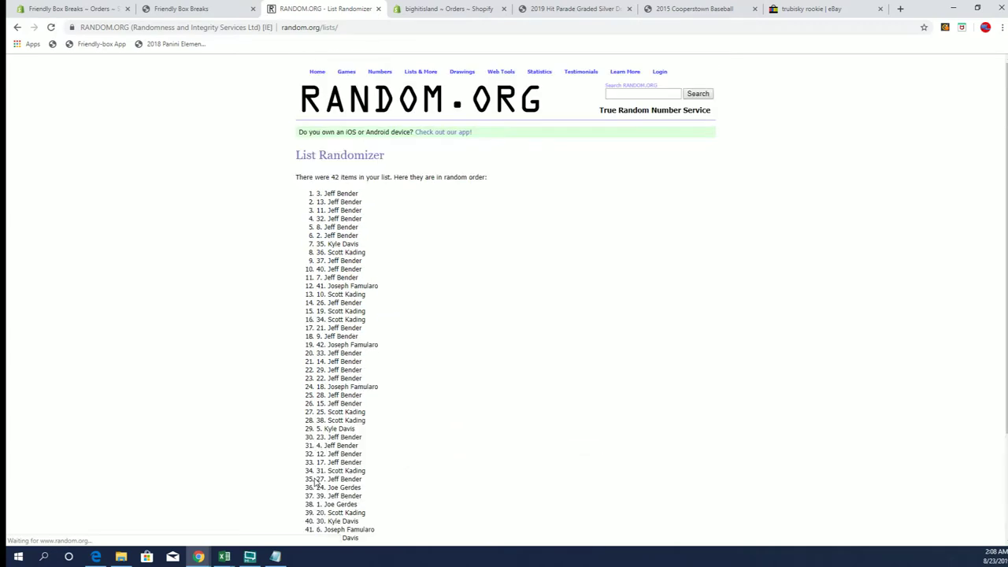
scroll(312, 468, down, 2)
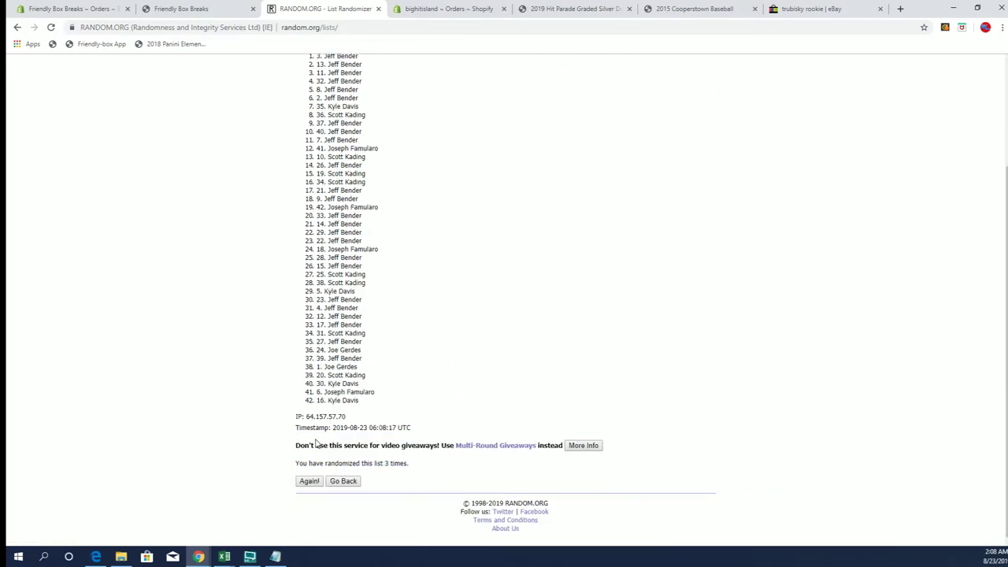
click(308, 482)
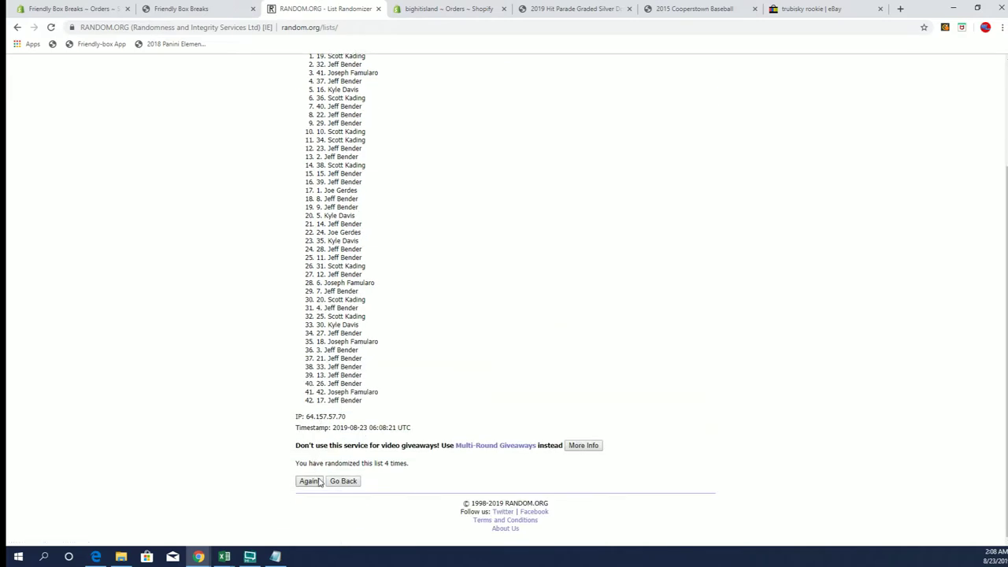
click(315, 481)
scroll(307, 481, down, 2)
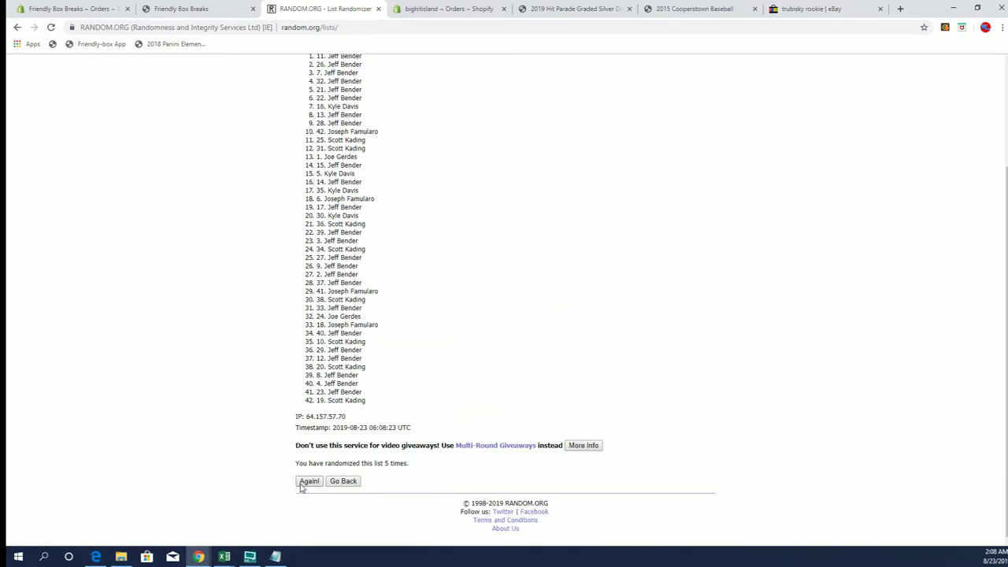
click(303, 482)
scroll(305, 473, down, 2)
click(311, 482)
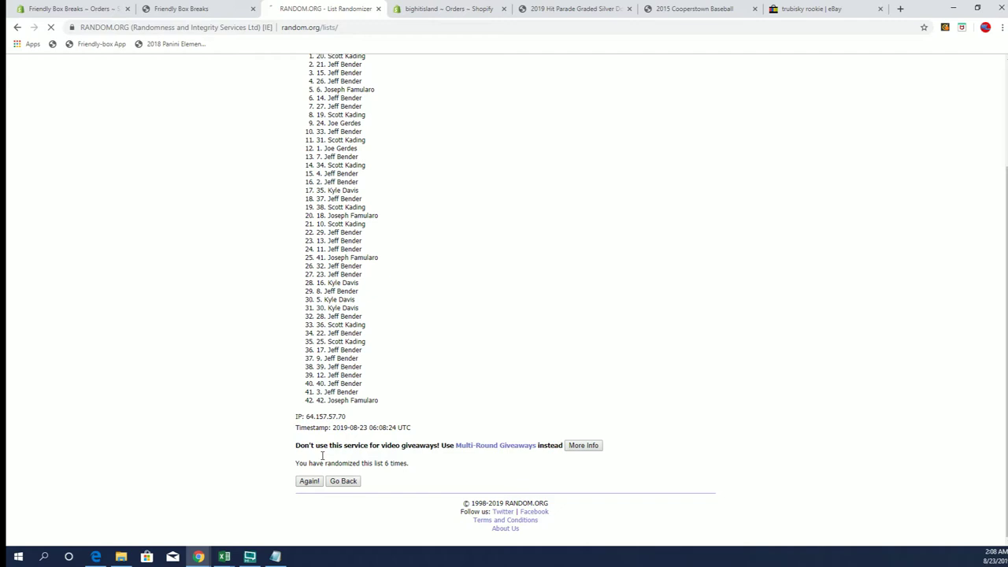
scroll(426, 327, down, 2)
scroll(426, 327, up, 1)
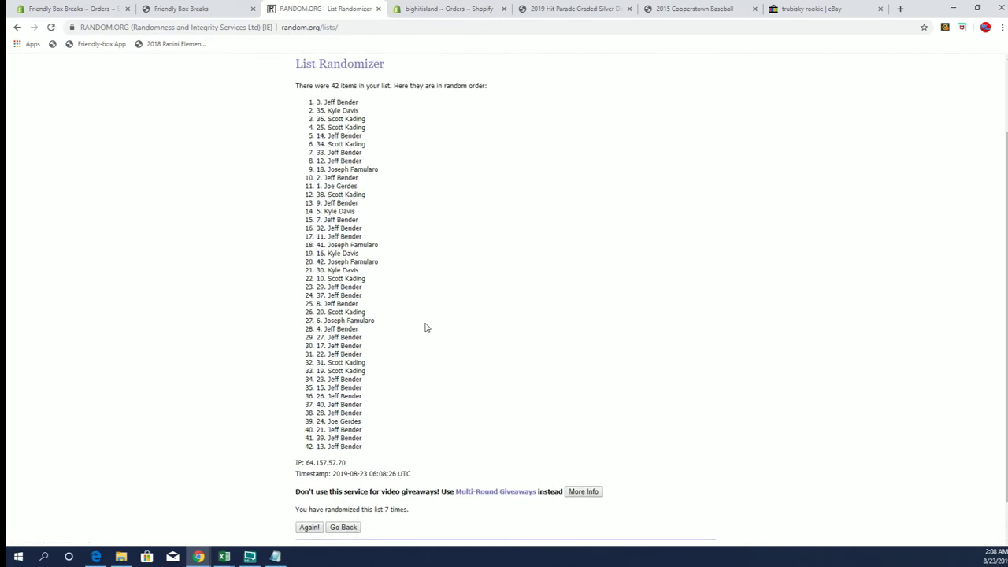